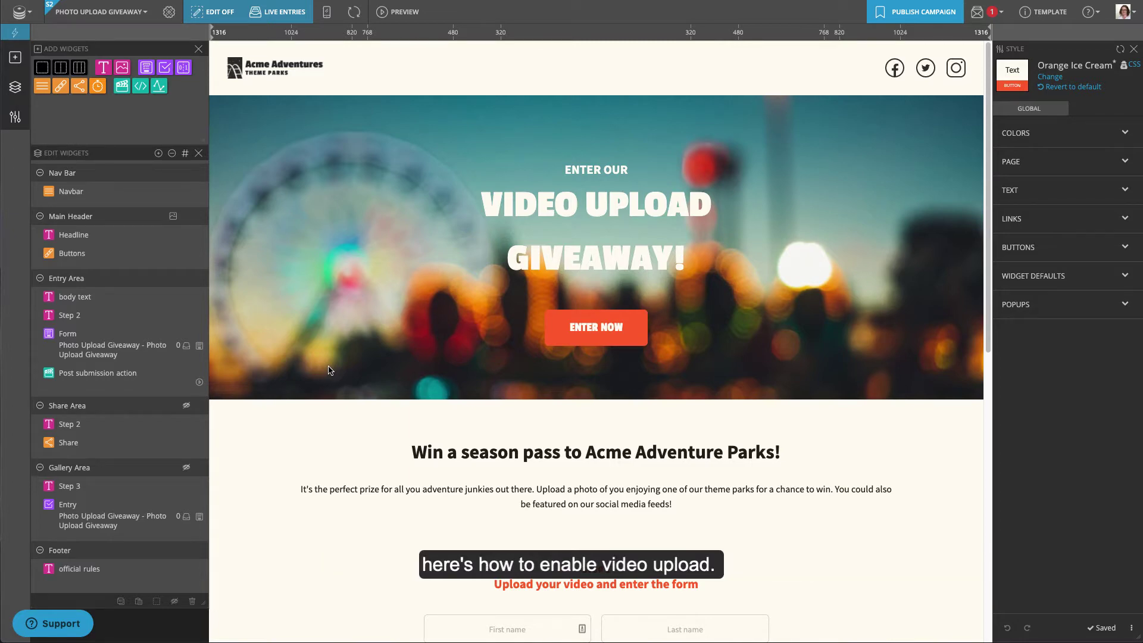
scroll(328, 370, "down", 4)
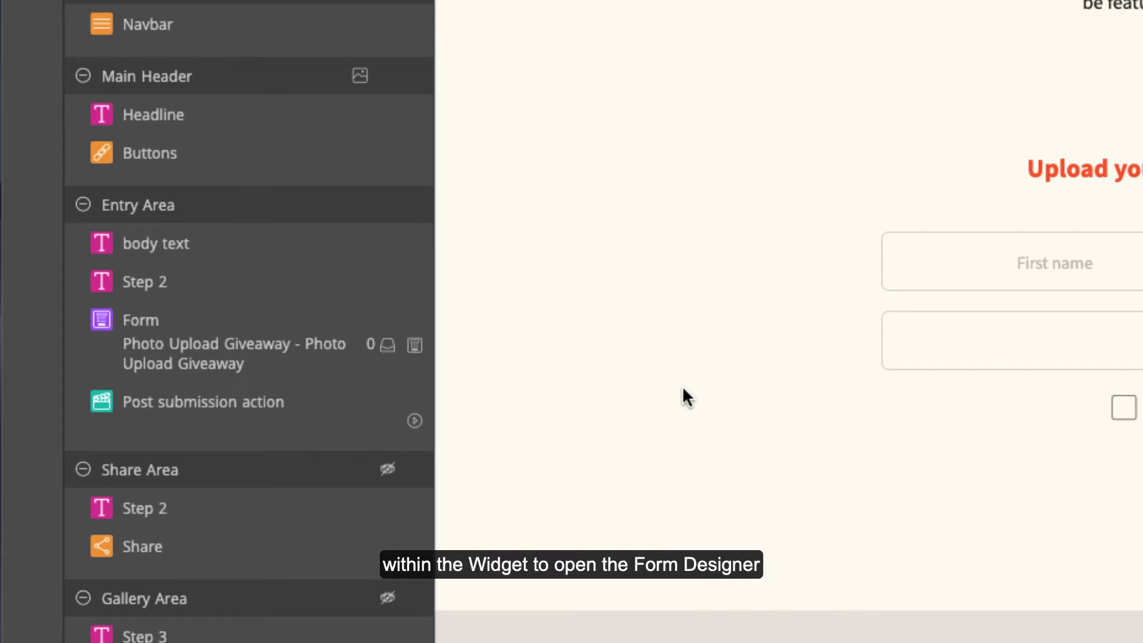
Open the Form Designer for the giveaway's entry form from the Form widget row
left_click(415, 349)
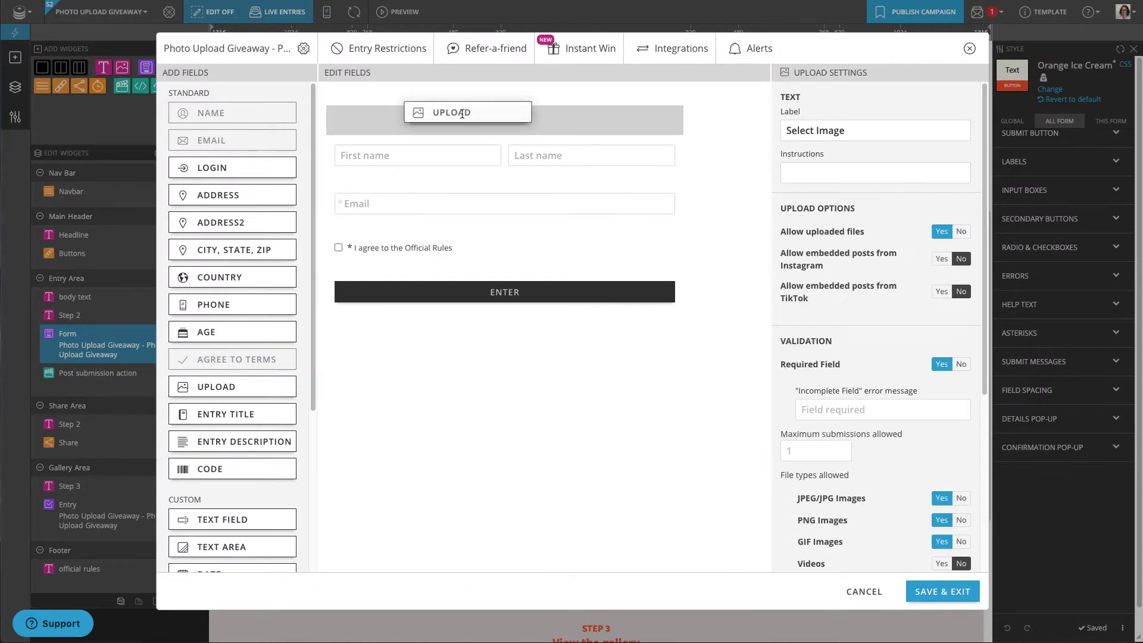
Add an Upload field at the top of the form and relabel it 'Select Video'
left_click_drag(216, 387, 461, 113)
left_click_drag(845, 132, 815, 131)
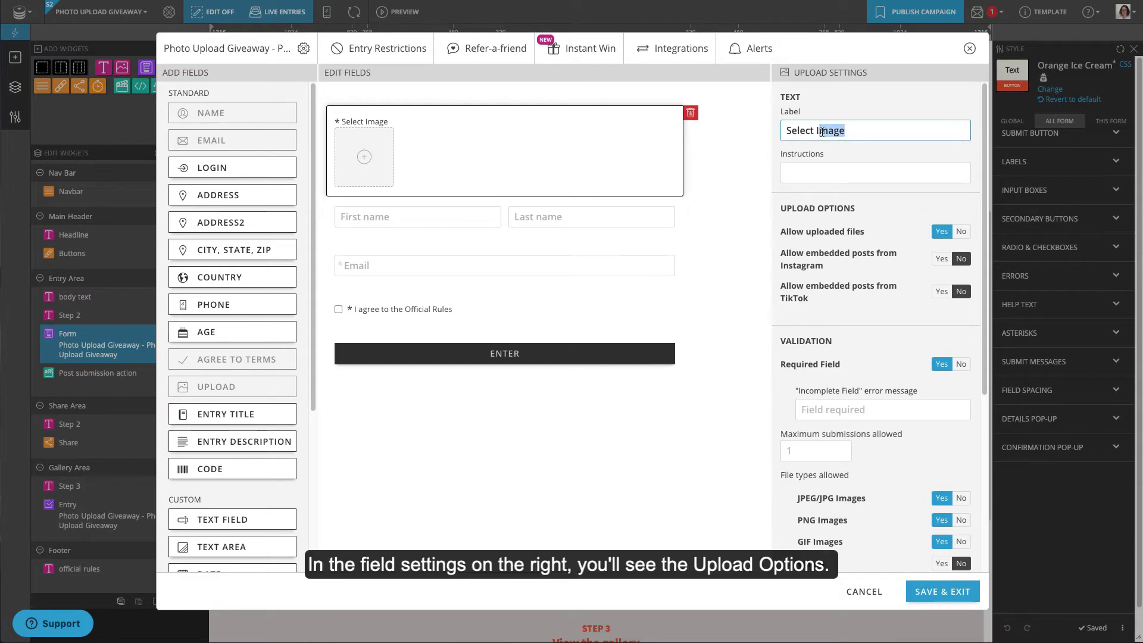
type("Video")
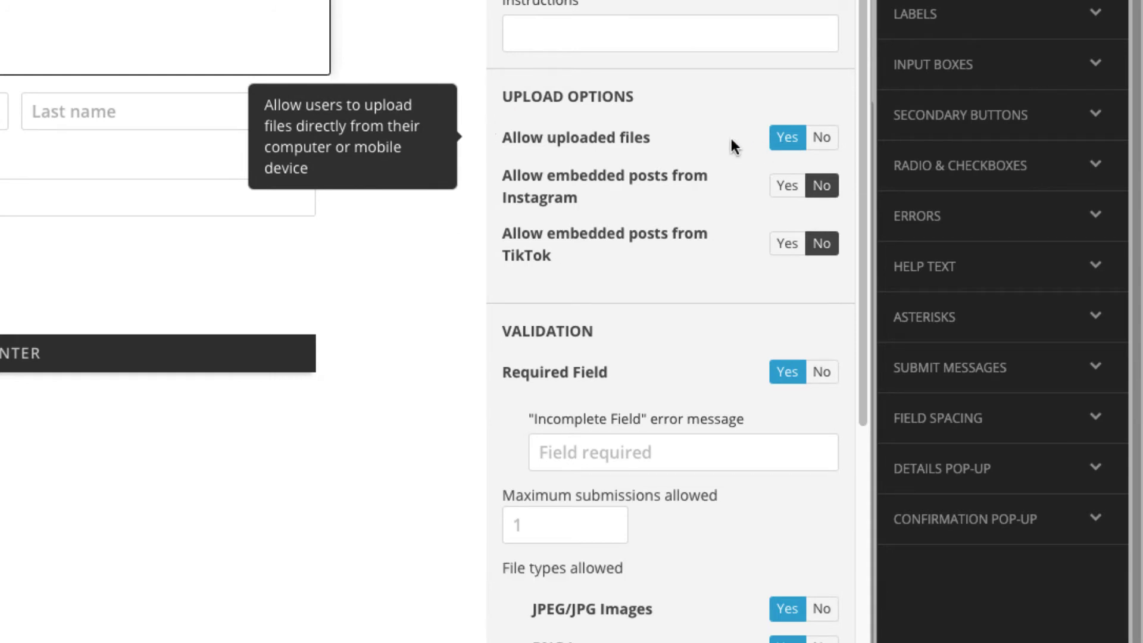
scroll(731, 140, "down", 3)
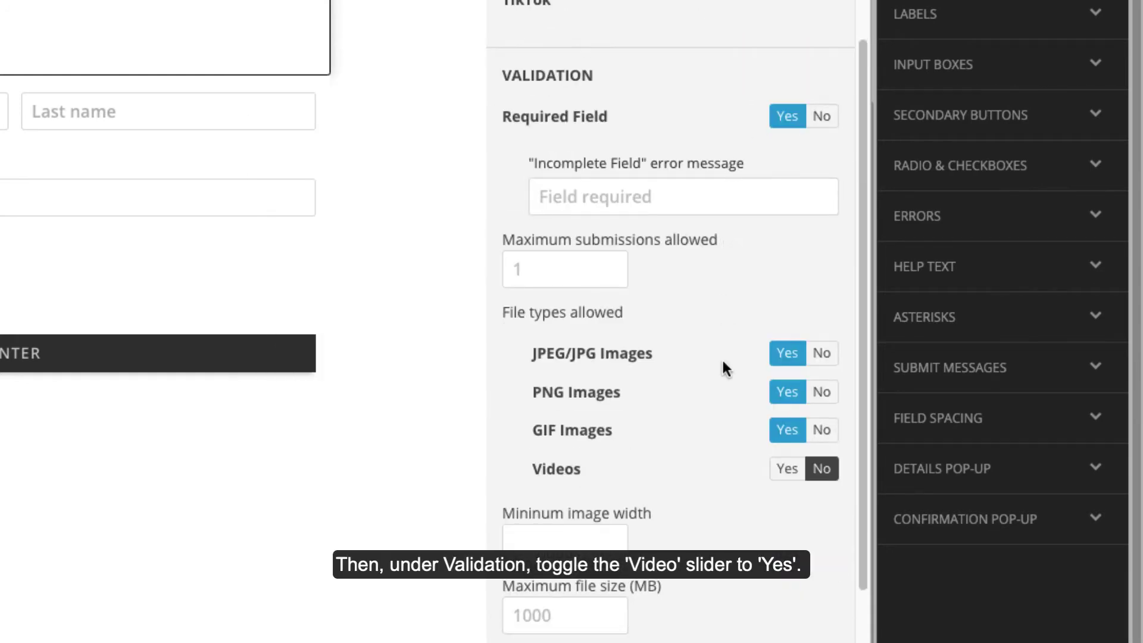
Allow Videos only (JPEG, PNG and GIF off) with a 50 MB maximum file size
left_click(785, 476)
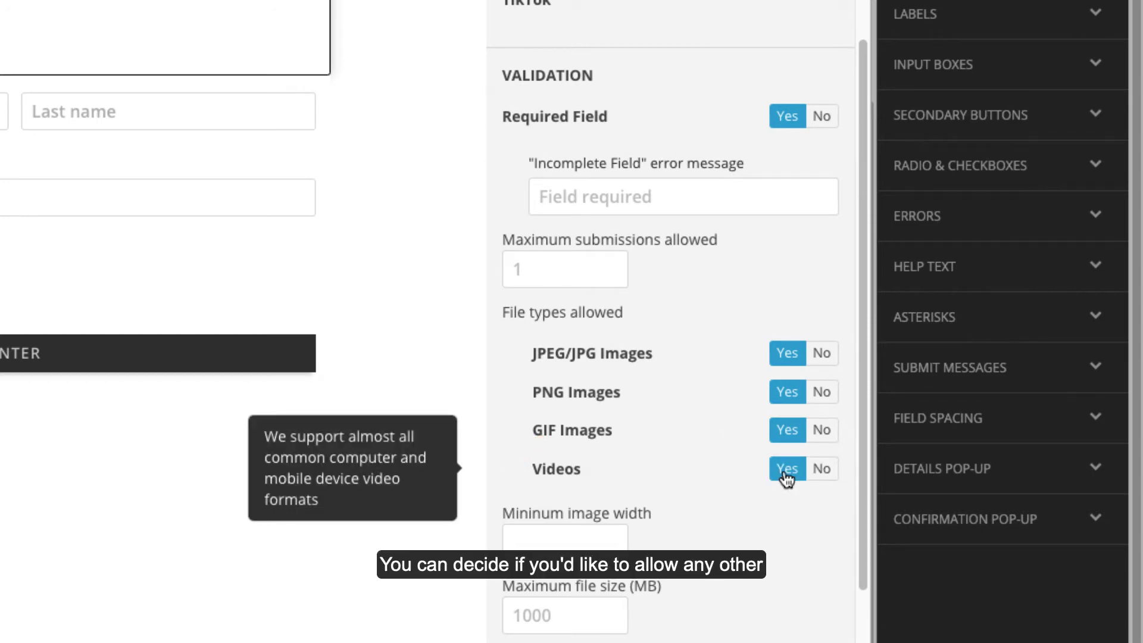
left_click(821, 353)
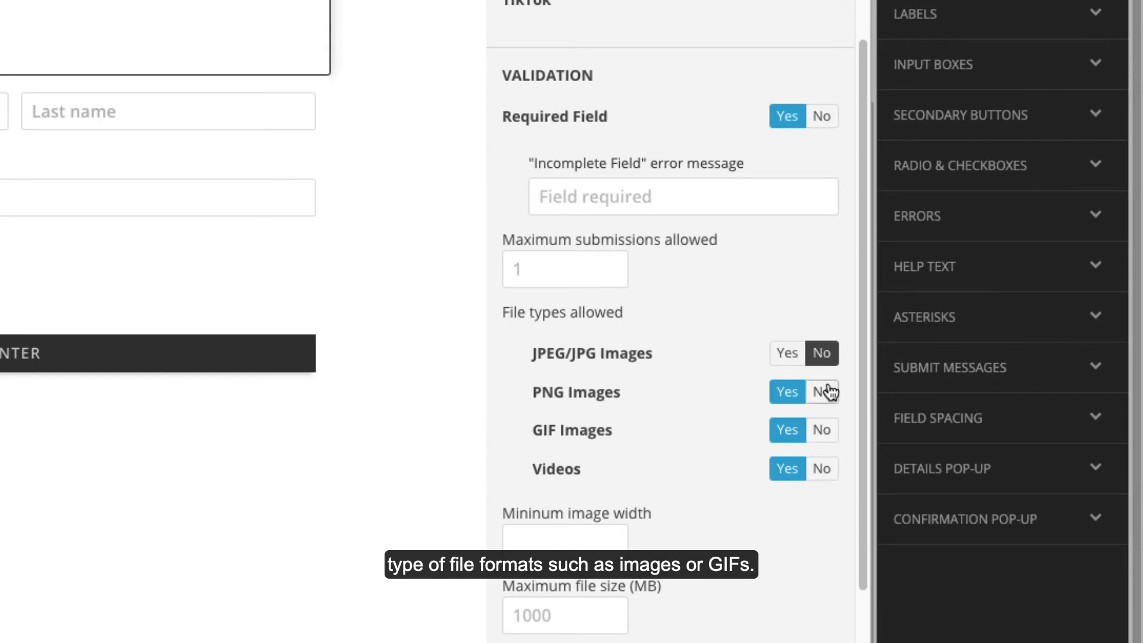
left_click(822, 392)
left_click(822, 431)
scroll(690, 447, "down", 1)
scroll(689, 408, "down", 2)
left_click(579, 327)
type("50")
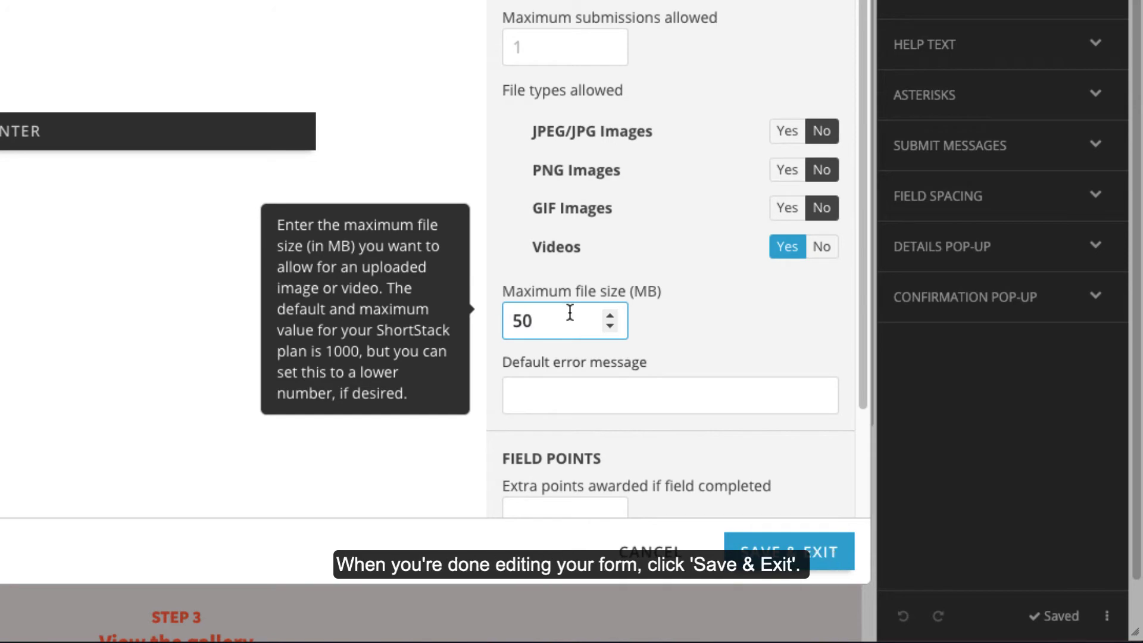
Save and exit the designer, then drop a video file into the Select Video field
left_click(789, 552)
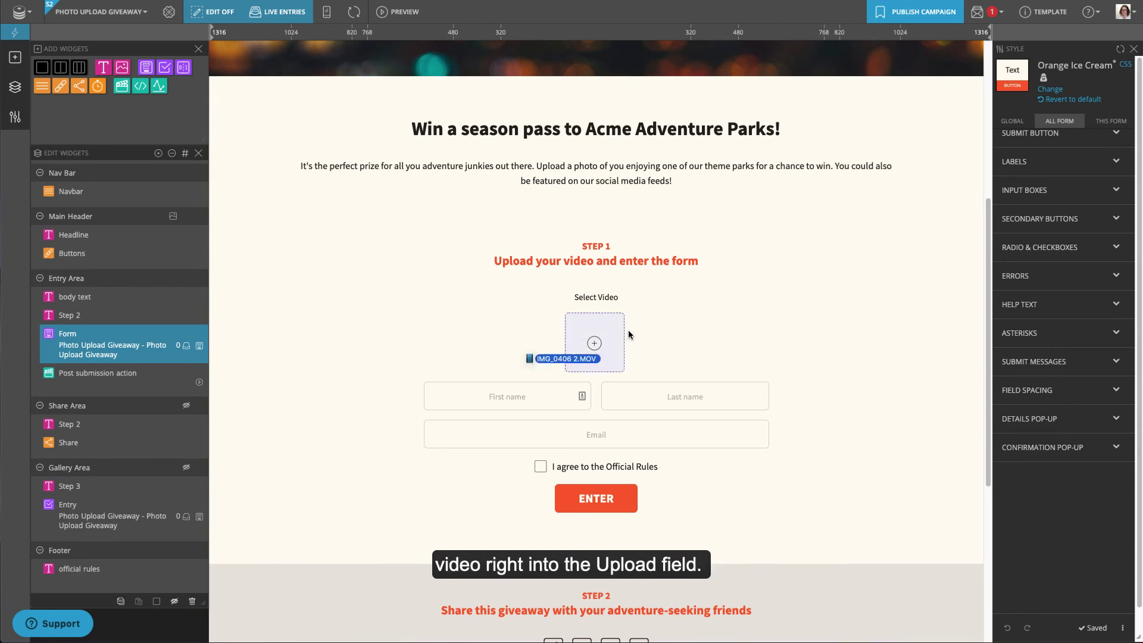
left_click_drag(549, 358, 590, 350)
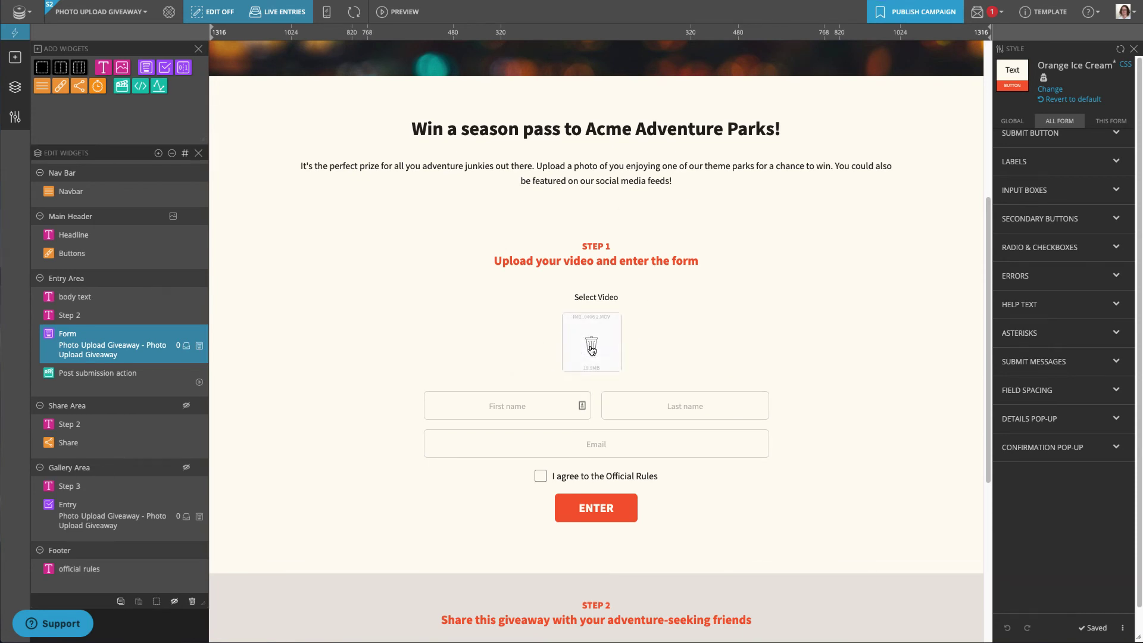
left_click(533, 401)
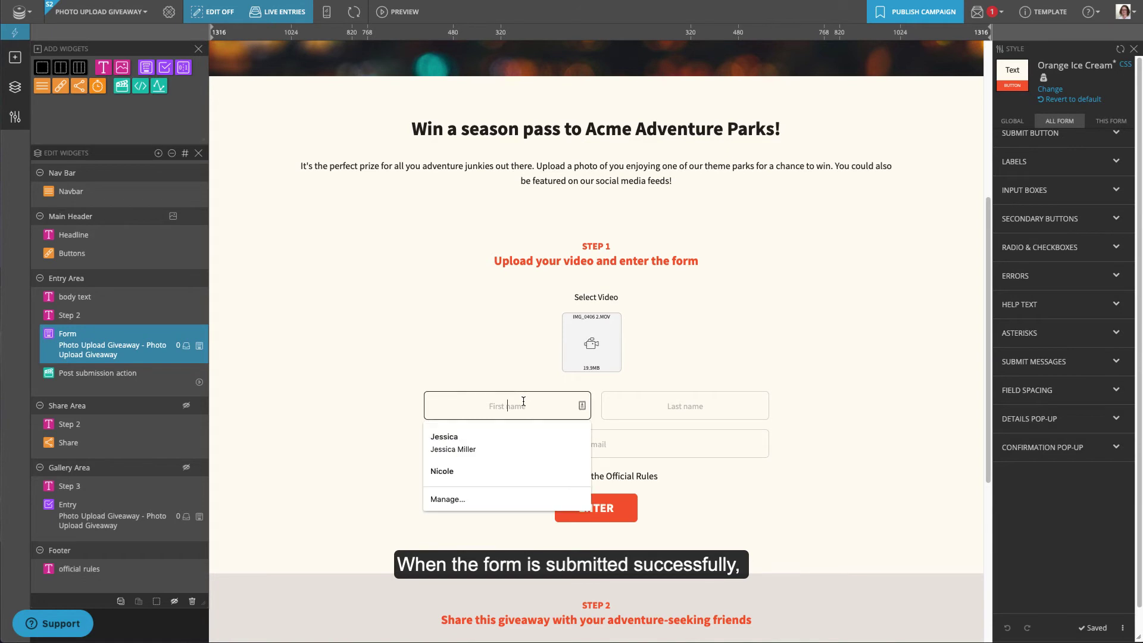
Autofill name and email, agree to the Official Rules and submit the test entry
left_click(490, 438)
left_click(541, 476)
left_click(591, 509)
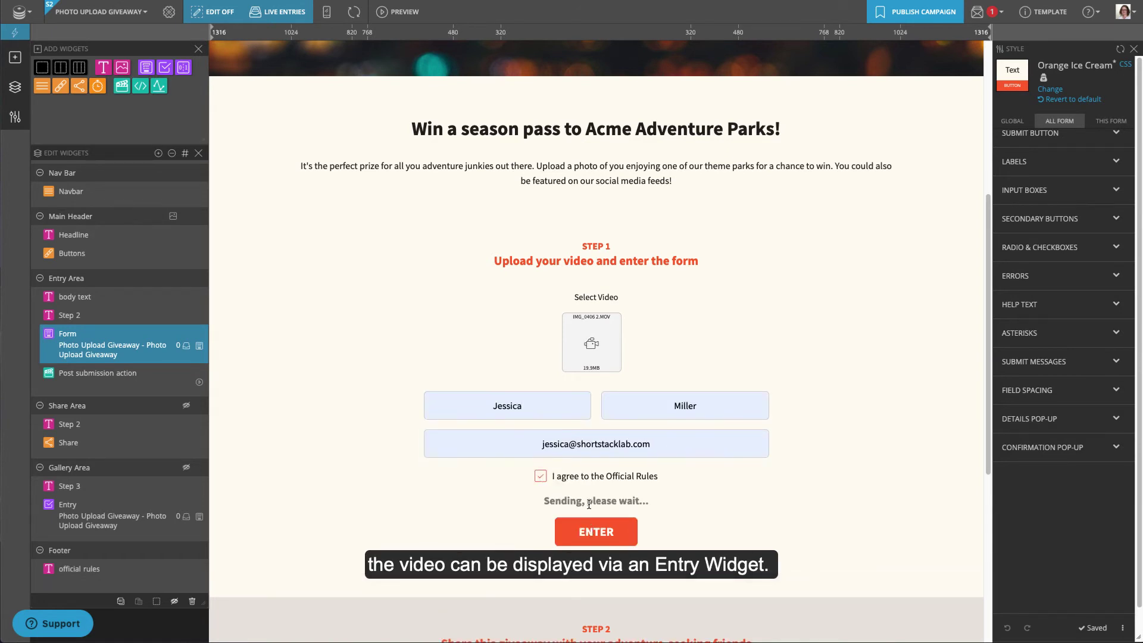